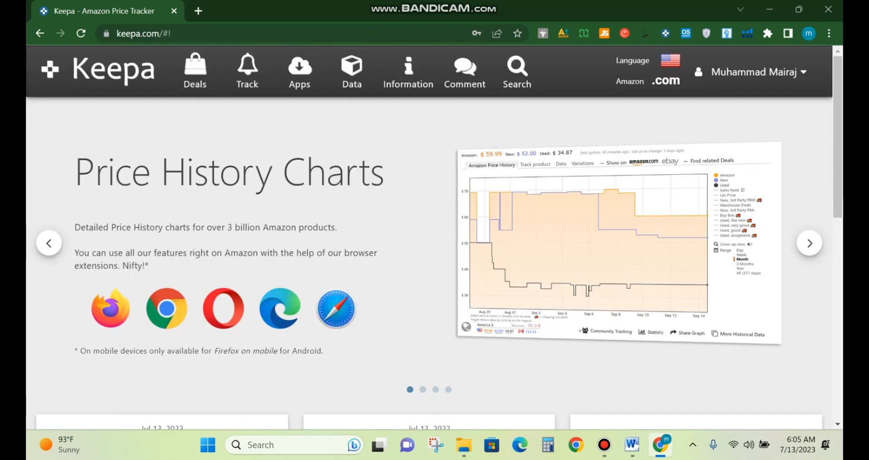
# Open the Product Finder and set the 90-day average Sales Rank range from 1 to 60000
pyautogui.click(352, 72)
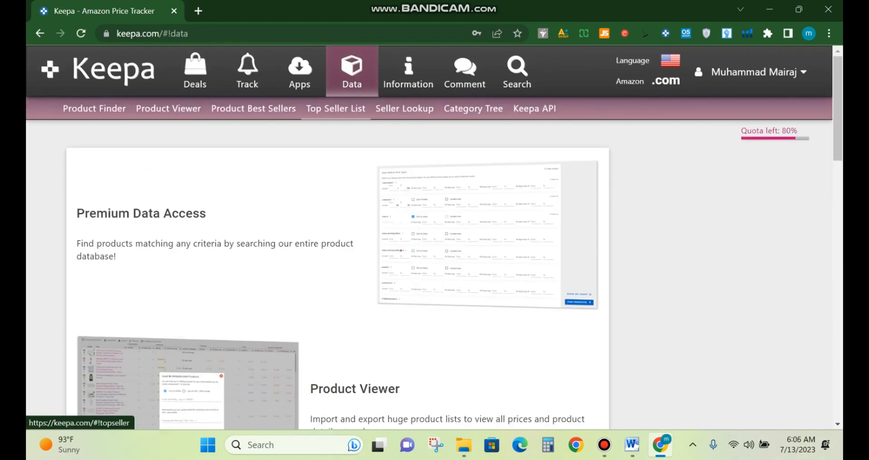
pyautogui.click(95, 108)
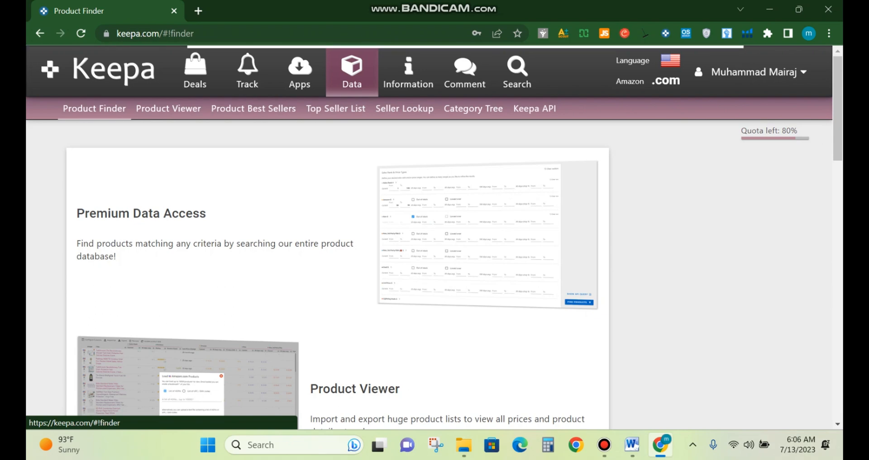
pyautogui.scroll(-5, 435, 271)
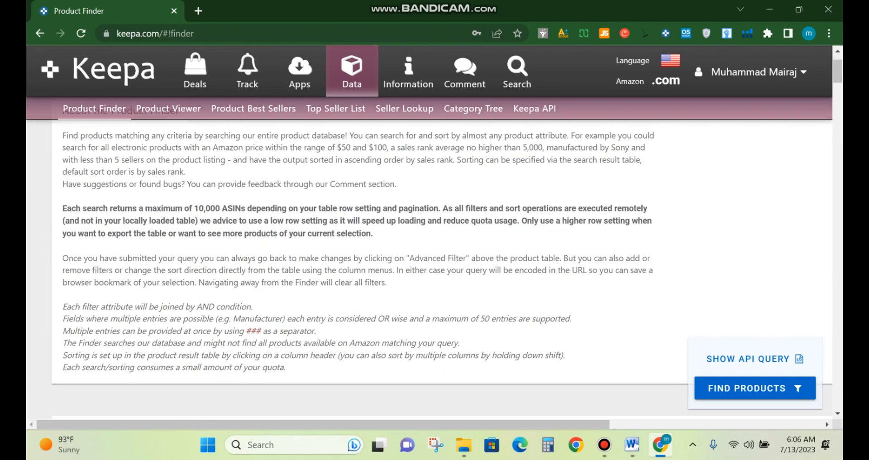
pyautogui.scroll(-4, 435, 245)
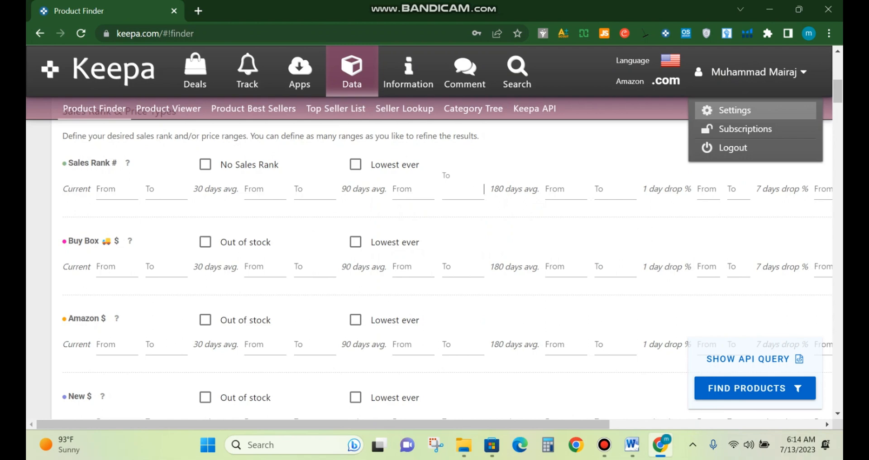
pyautogui.click(413, 189)
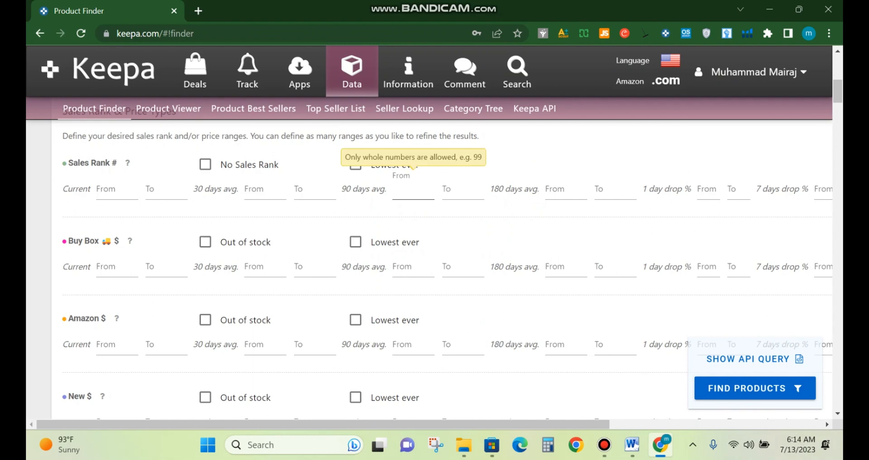
pyautogui.write('1')
pyautogui.press('Tab')
pyautogui.write('6')
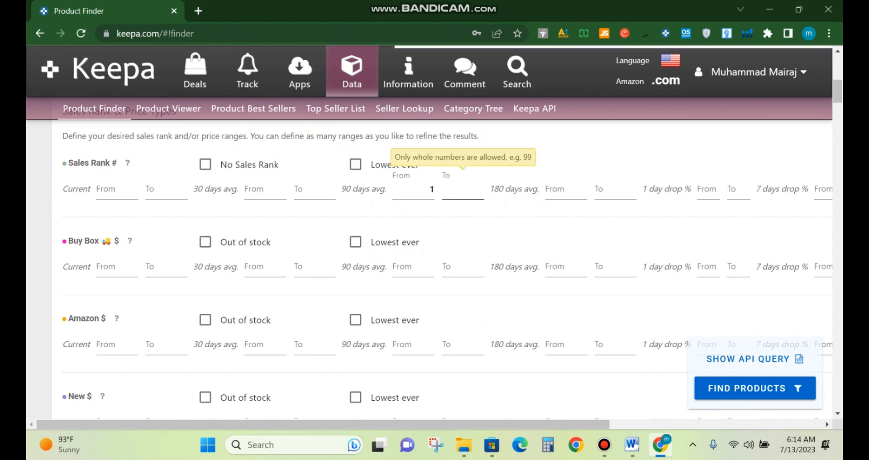
pyautogui.write('0000')
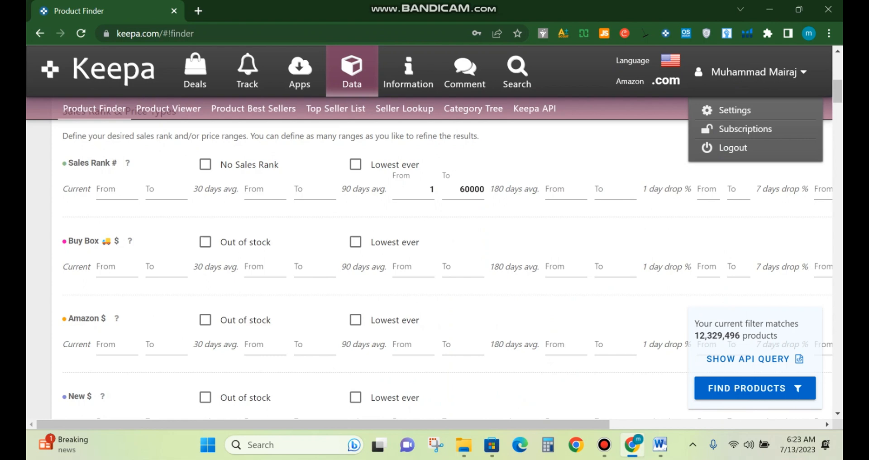
# Set the current Buy Box price range from 20 to 80 dollars
pyautogui.scroll(-1, 412, 202)
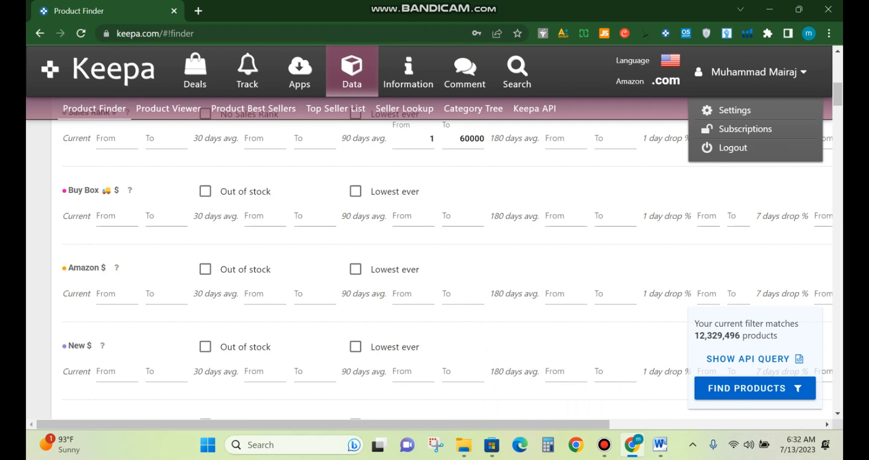
pyautogui.click(315, 220)
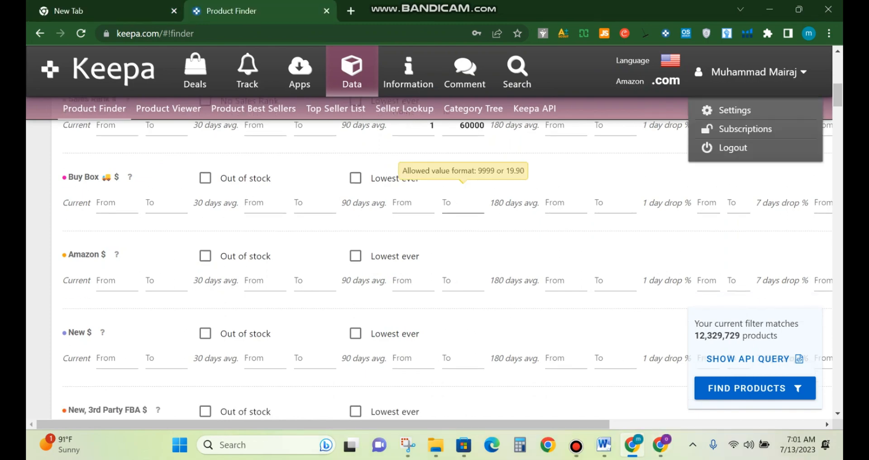
pyautogui.scroll(-5, 429, 262)
pyautogui.scroll(-5, 416, 254)
pyautogui.scroll(11, 416, 254)
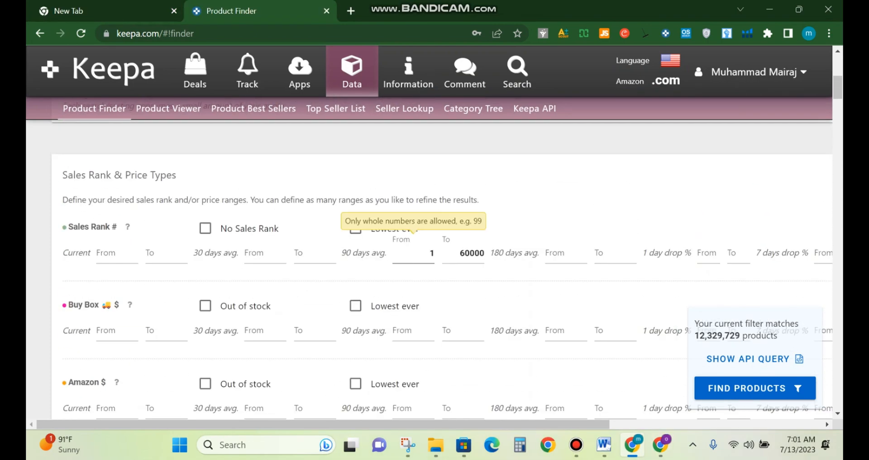
pyautogui.scroll(-3, 430, 262)
pyautogui.click(117, 202)
pyautogui.write('20')
pyautogui.press('Tab')
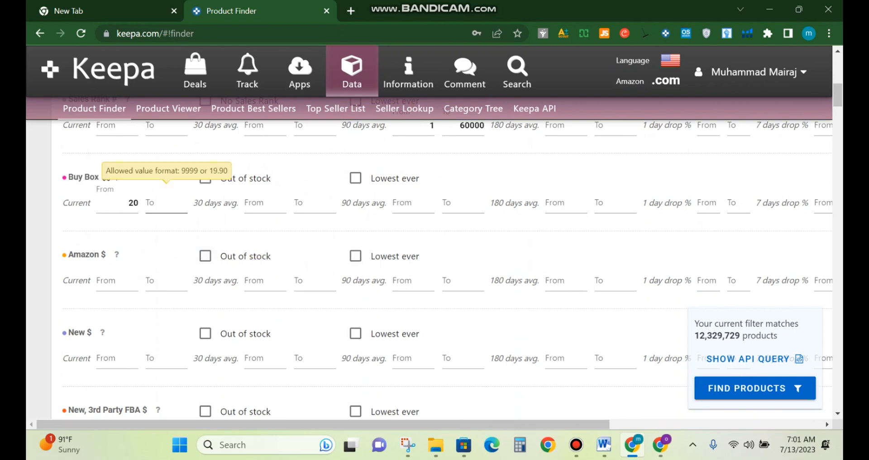
pyautogui.write('80')
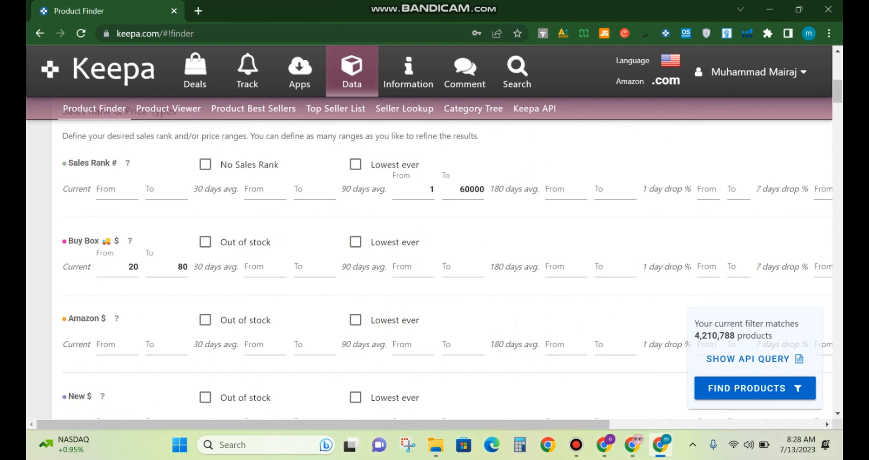
# Limit the Amazon price filter to products that are out of stock at Amazon
pyautogui.scroll(-1, 434, 272)
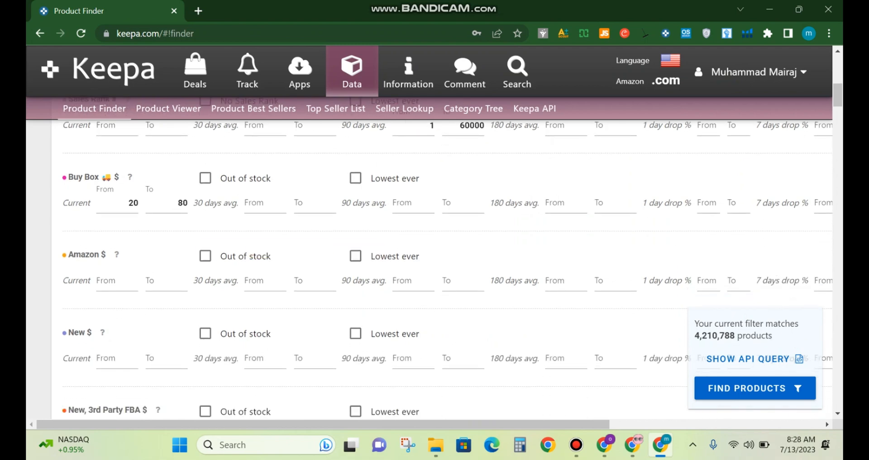
pyautogui.click(205, 256)
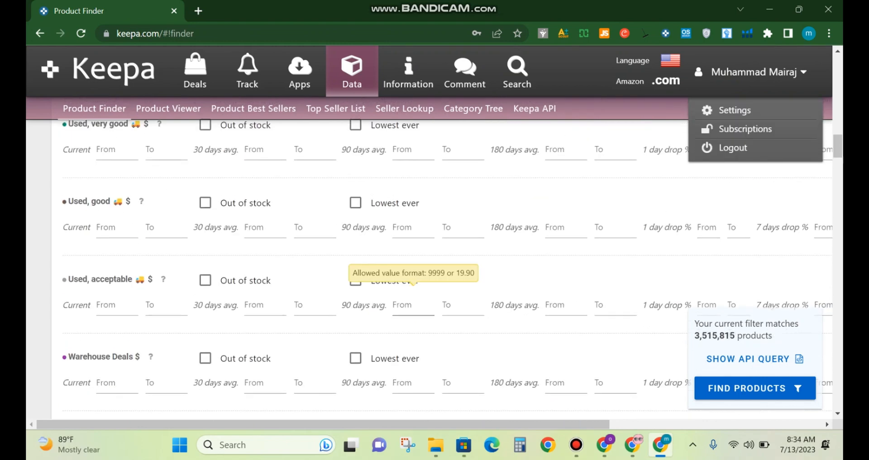
pyautogui.scroll(2, 435, 272)
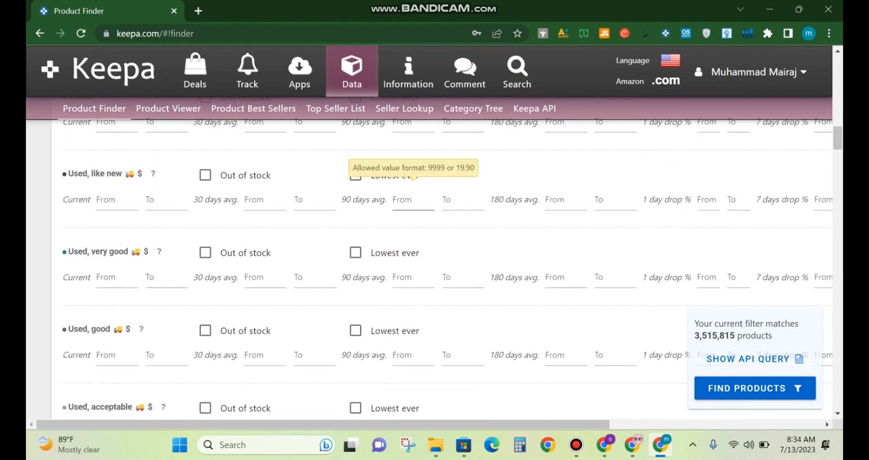
pyautogui.scroll(-4, 434, 271)
pyautogui.scroll(-6, 434, 272)
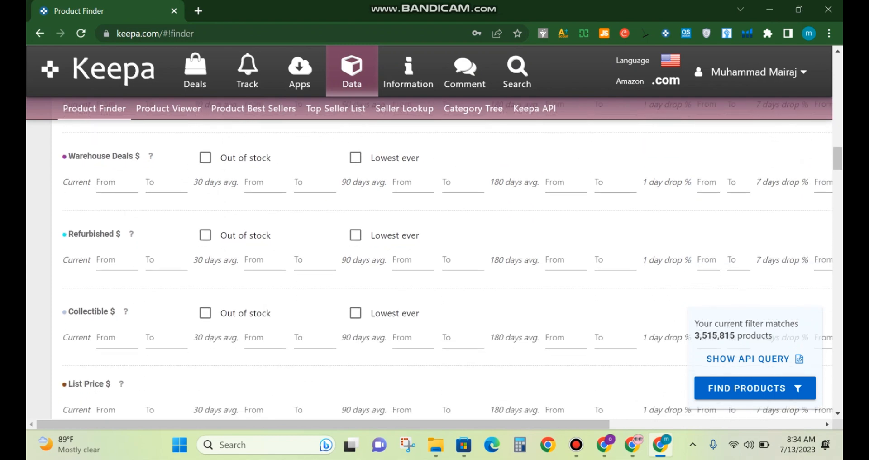
pyautogui.scroll(-6, 435, 271)
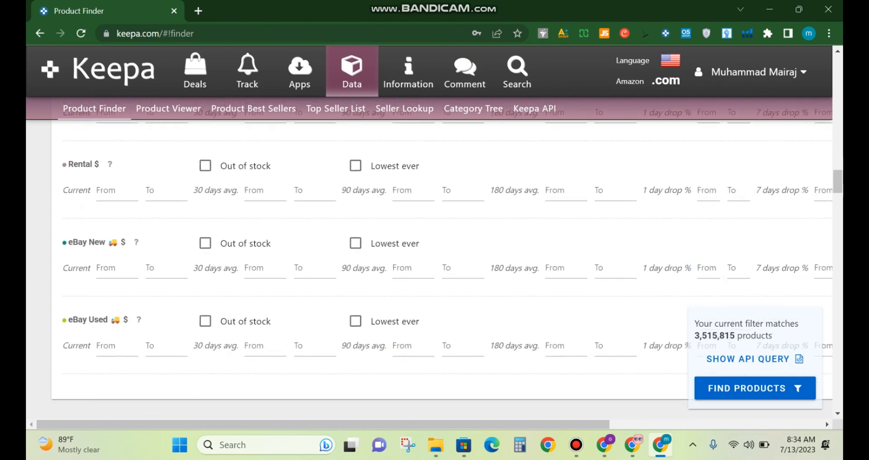
pyautogui.scroll(15, 434, 271)
pyautogui.scroll(15, 434, 271)
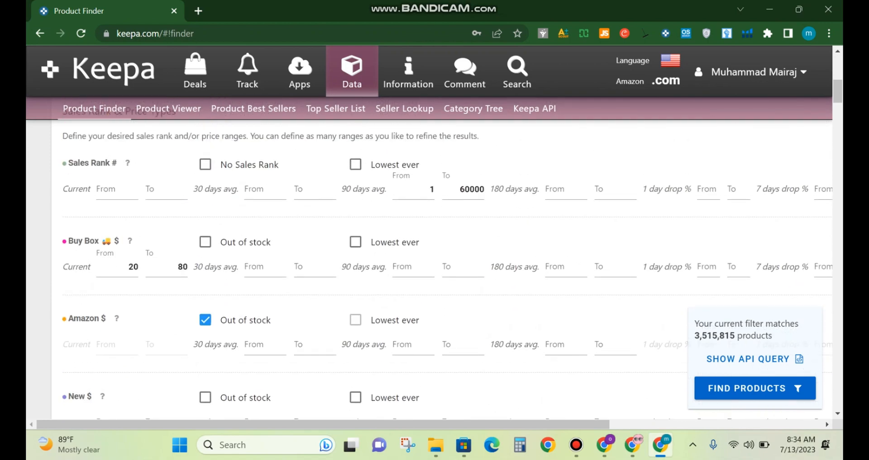
# Set the root category filter to Beauty & Personal Care
pyautogui.scroll(-15, 435, 272)
pyautogui.scroll(-15, 434, 272)
pyautogui.scroll(-2, 435, 271)
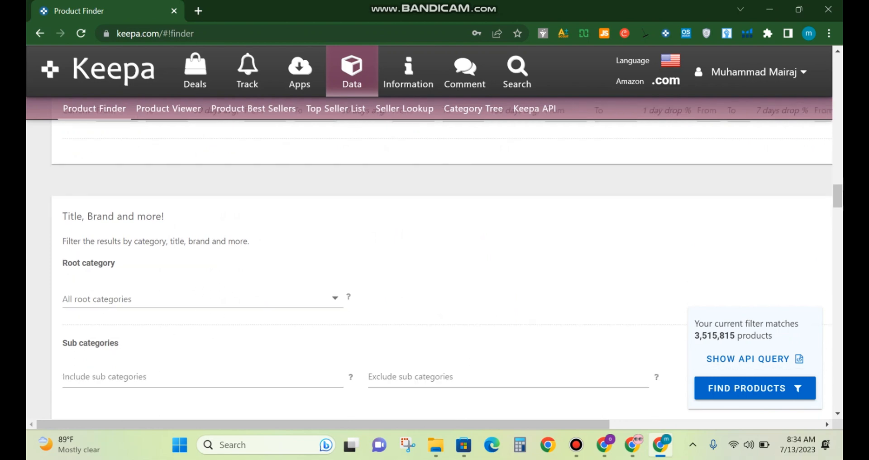
pyautogui.click(203, 216)
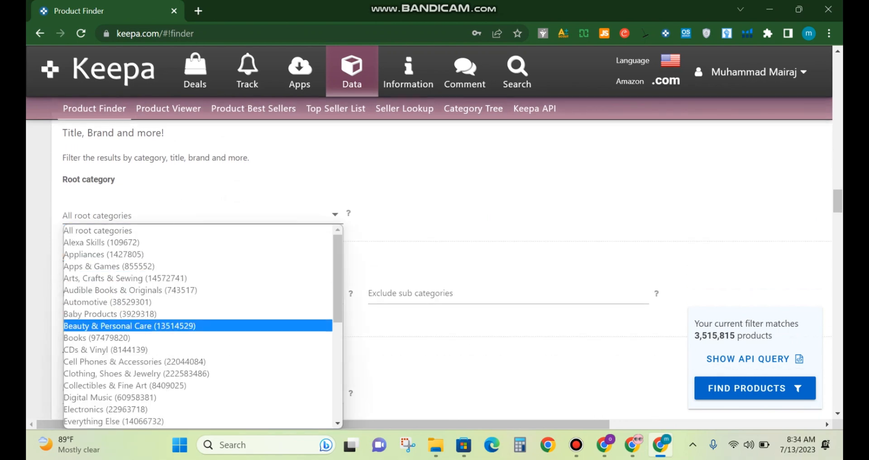
pyautogui.click(136, 326)
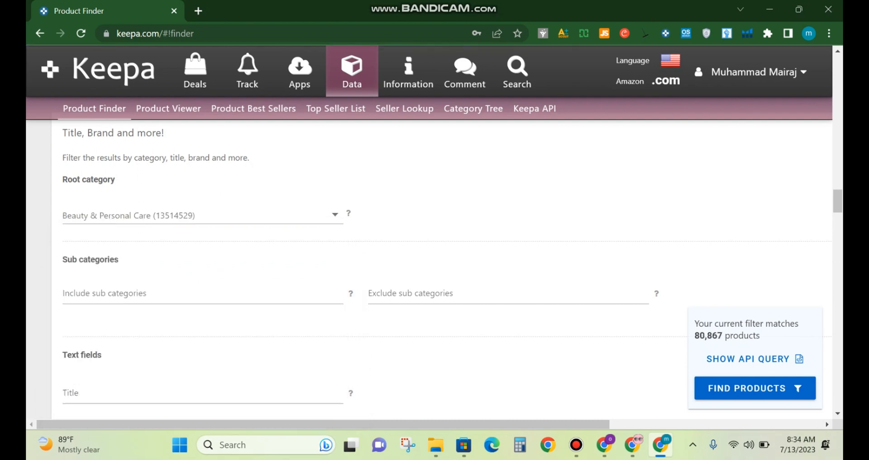
# Set the current New Offer Count range from 3 to 25
pyautogui.scroll(-9, 434, 267)
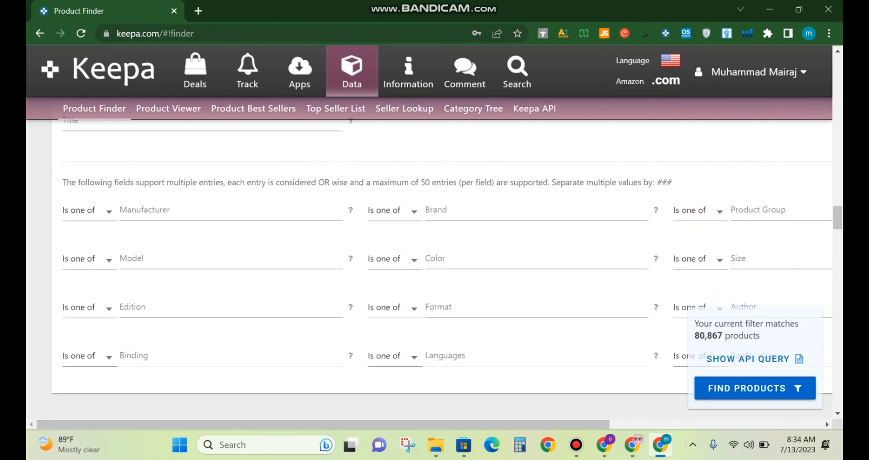
pyautogui.scroll(-2, 435, 267)
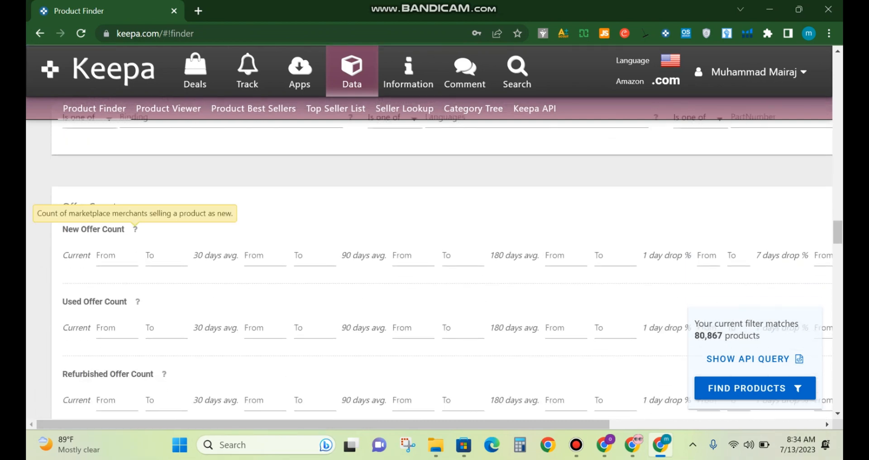
pyautogui.click(117, 255)
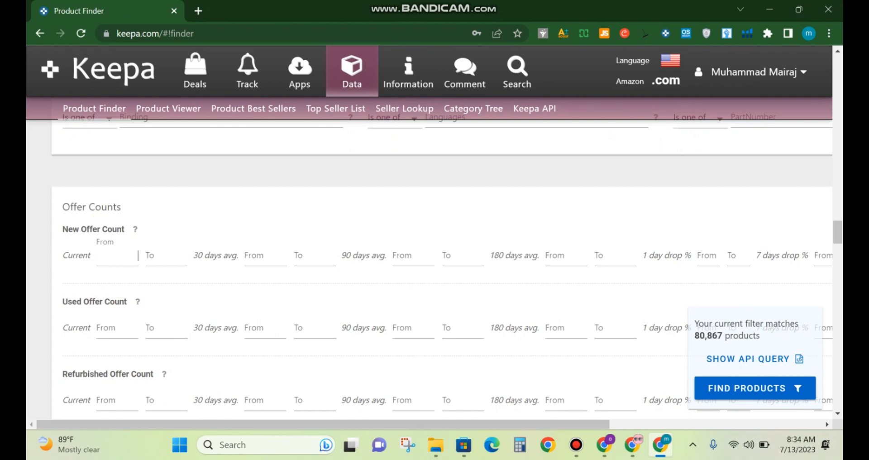
pyautogui.write('3')
pyautogui.press('Tab')
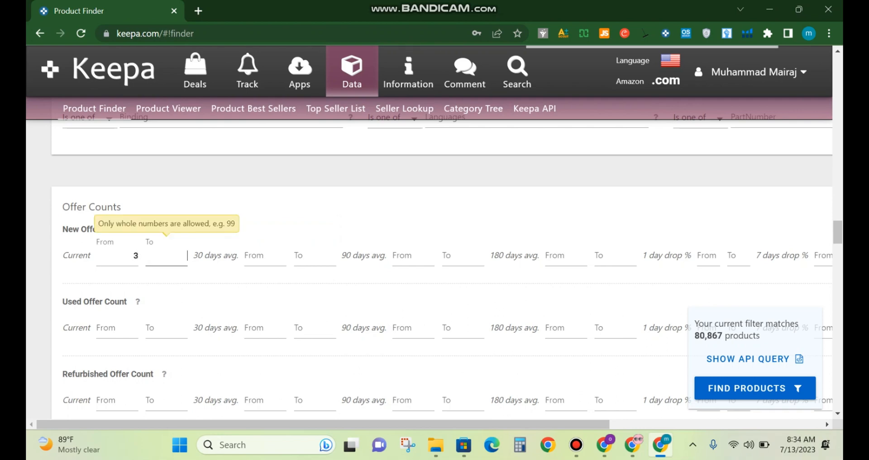
pyautogui.write('25')
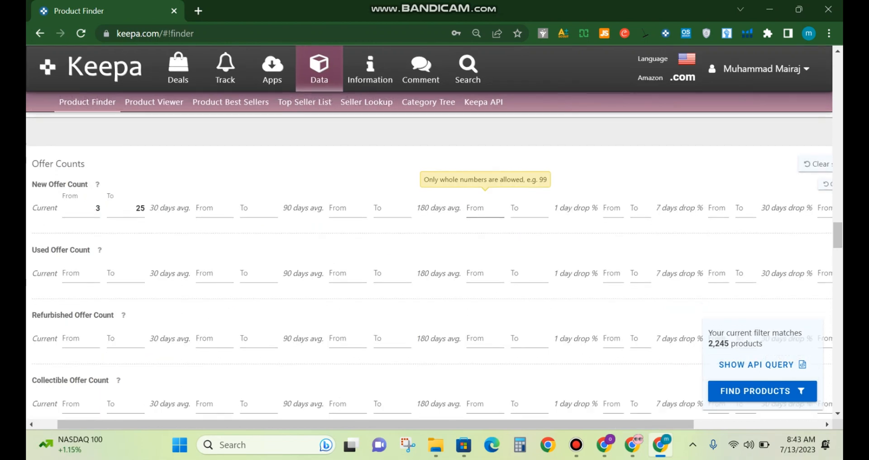
# Restrict the Buy Box Seller filter to 3rd Party sellers
pyautogui.scroll(-6, 429, 267)
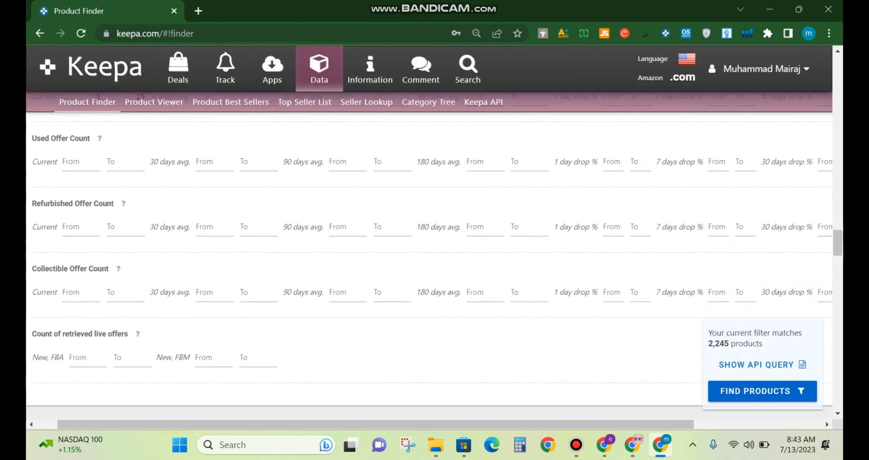
pyautogui.scroll(-3, 429, 266)
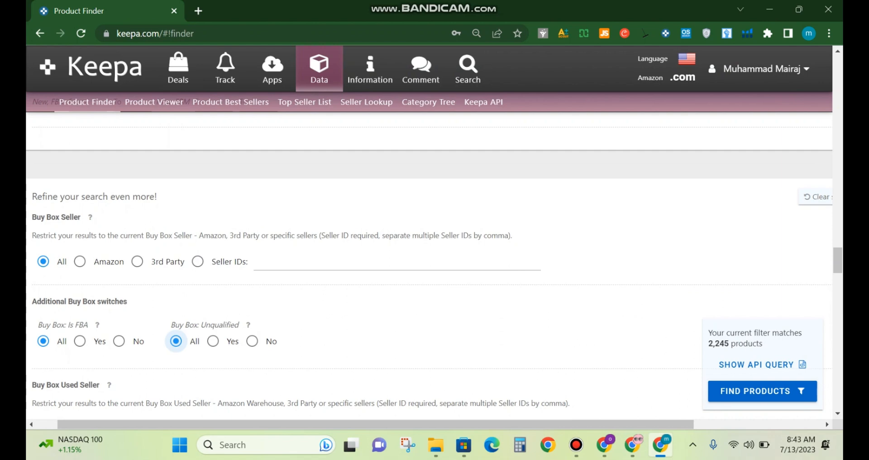
pyautogui.click(137, 261)
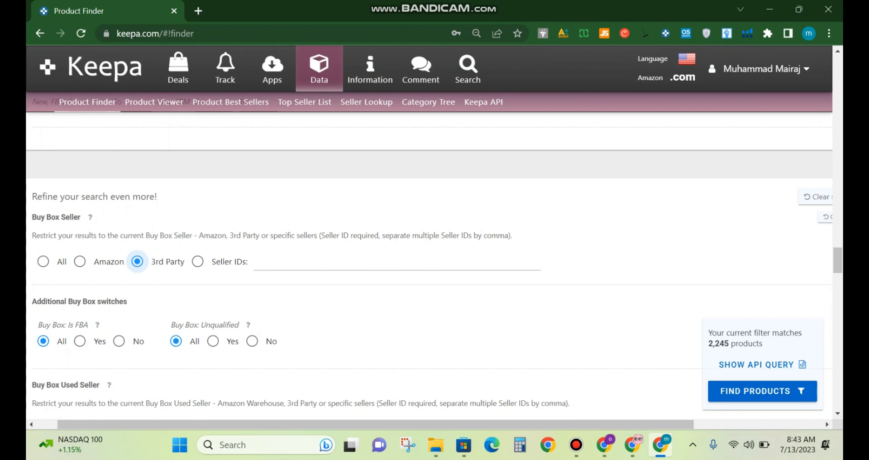
# Set the additional Buy Box switches to Yes for Is FBA and No for Unqualified
pyautogui.scroll(-1, 370, 53)
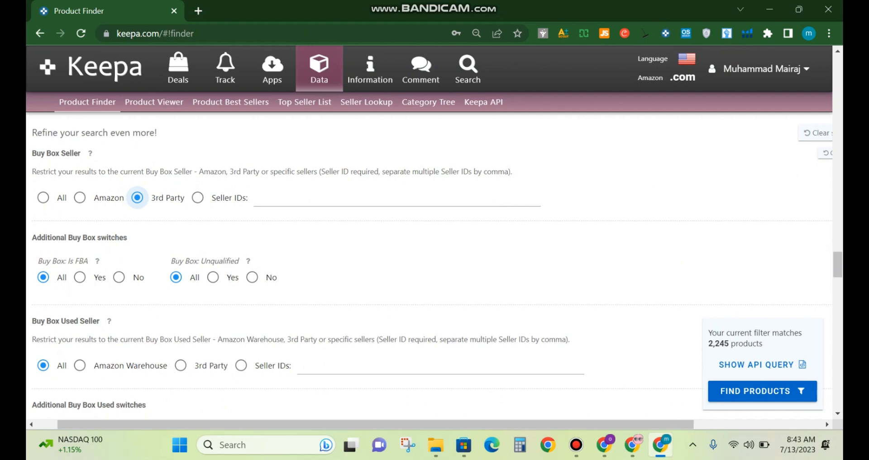
pyautogui.scroll(-1, 370, 53)
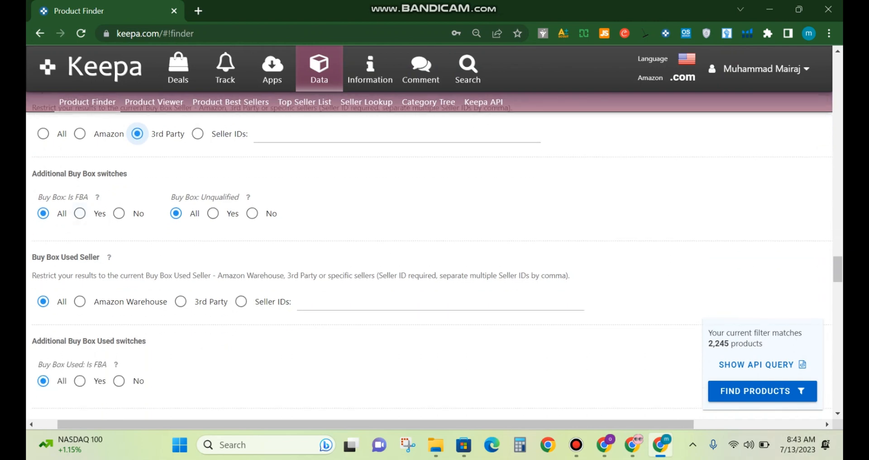
pyautogui.click(79, 213)
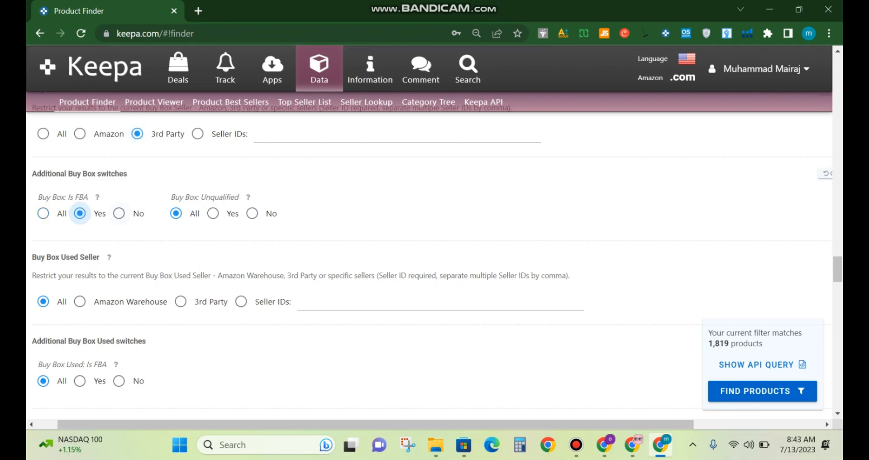
pyautogui.click(252, 213)
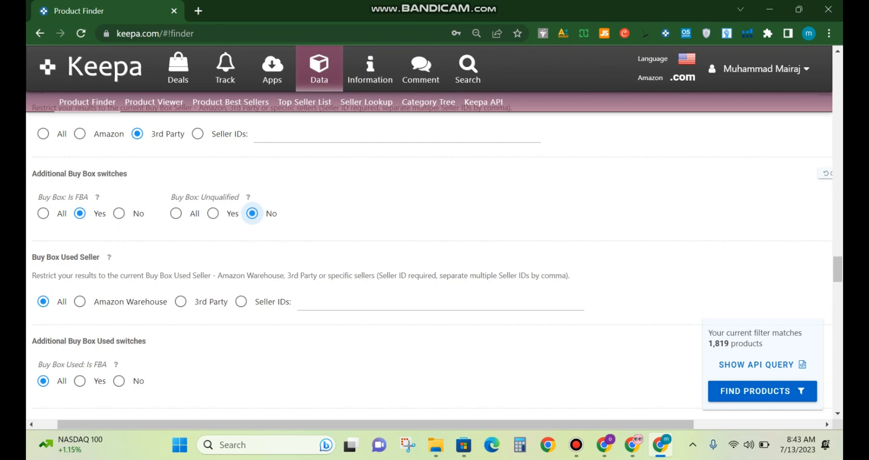
pyautogui.scroll(-2, 432, 255)
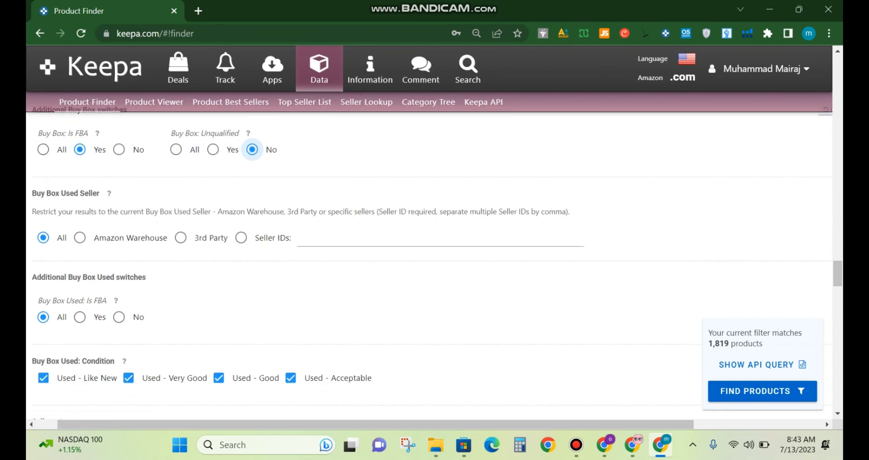
pyautogui.scroll(-2, 431, 256)
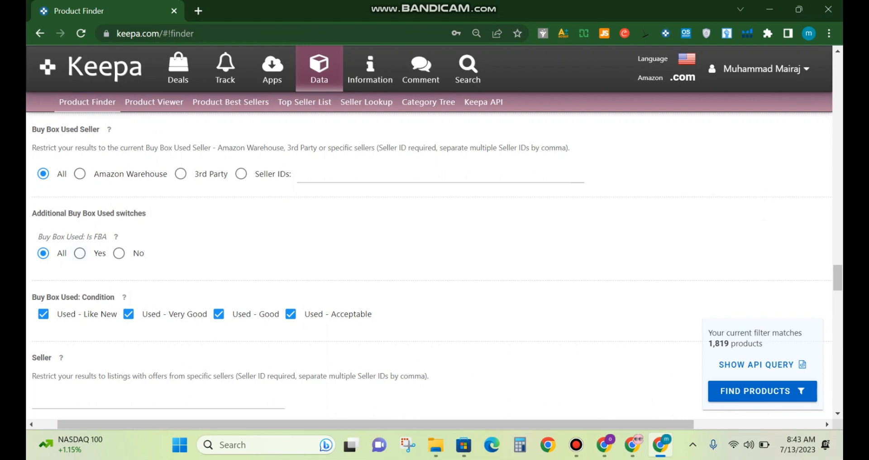
# Limit the product type to Physical Product and set Variations to No Variations, showing only one variation per product
pyautogui.scroll(-4, 432, 255)
pyautogui.scroll(-4, 432, 256)
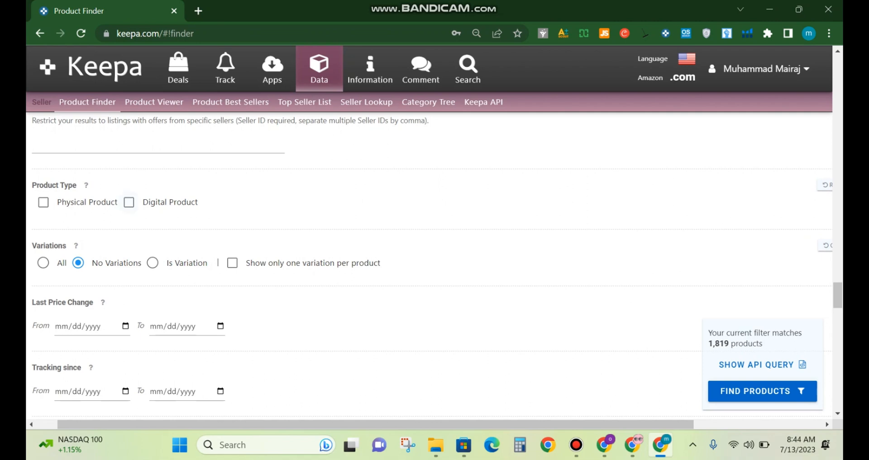
pyautogui.click(44, 203)
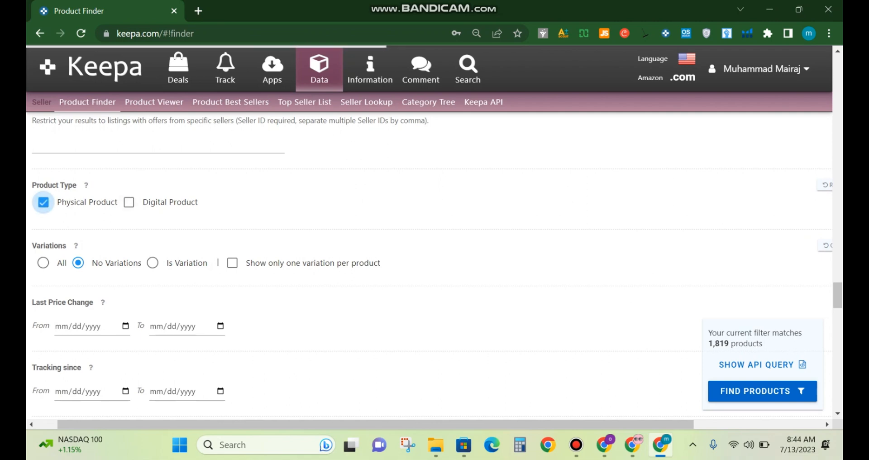
pyautogui.scroll(-1, 431, 265)
pyautogui.click(78, 199)
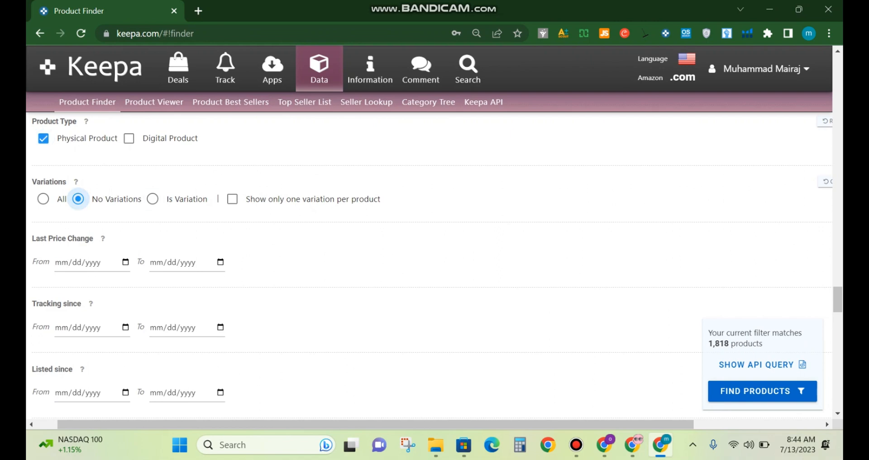
pyautogui.click(232, 199)
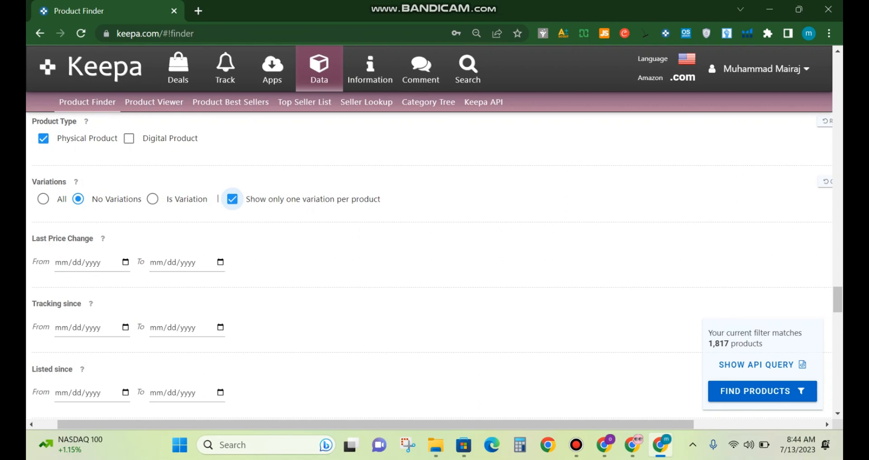
# Set the minimum rating to 4.2 and the minimum current review count to 50
pyautogui.scroll(-6, 370, 53)
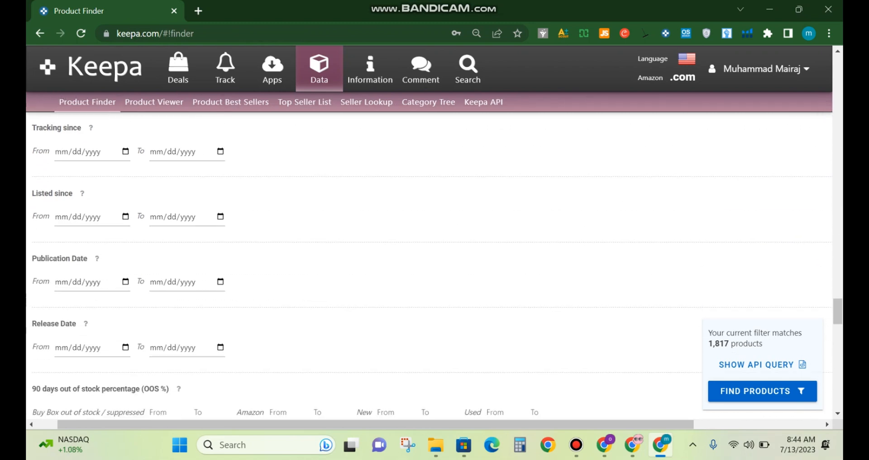
pyautogui.scroll(-4, 97, 207)
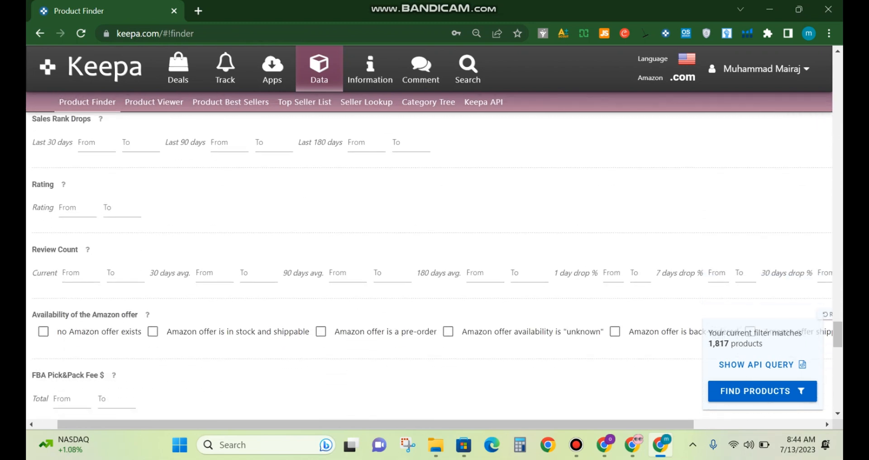
pyautogui.write('4')
pyautogui.press('Tab')
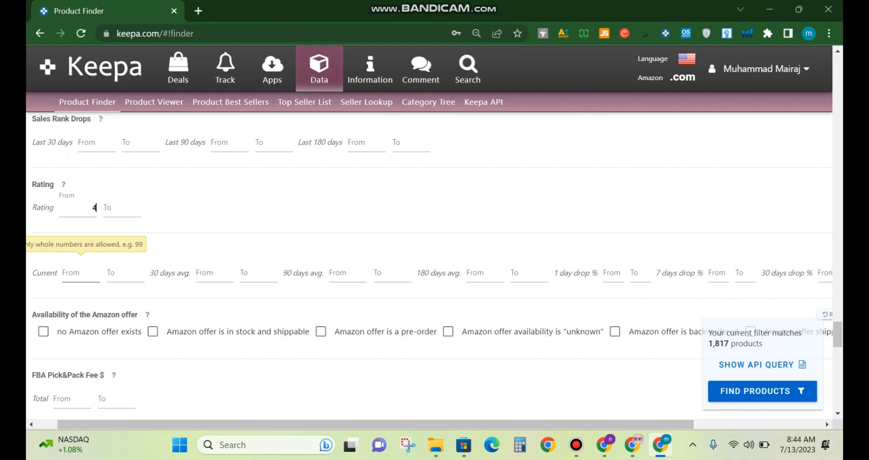
pyautogui.hotkey('shift', 'Tab')
pyautogui.write('.2')
pyautogui.press('Tab')
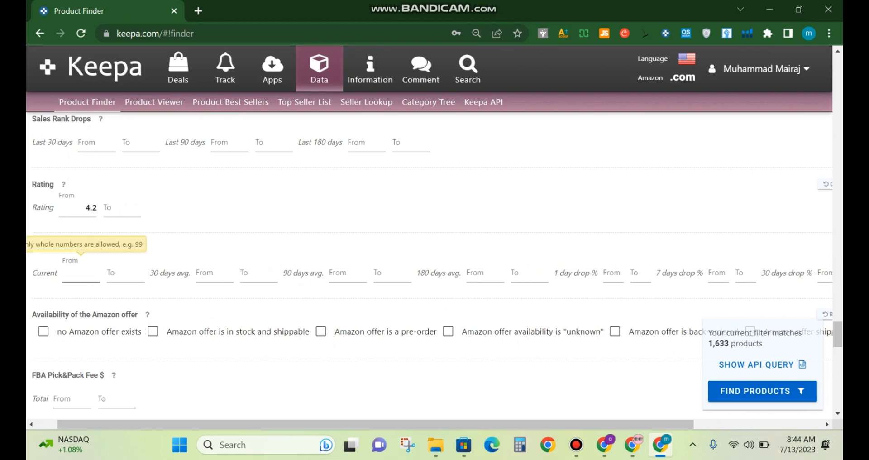
pyautogui.write('50')
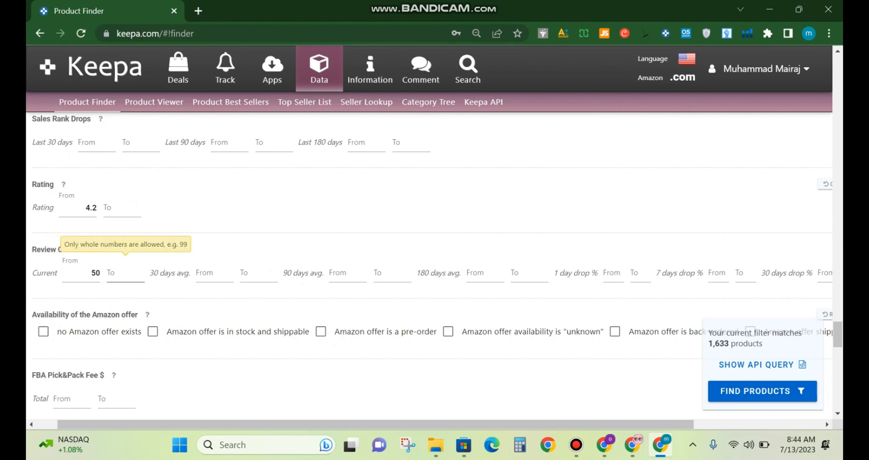
# Restrict Amazon offer availability to no Amazon offer exists, availability "unknown", and the shipping option following back-ordered
pyautogui.scroll(-1, 80, 272)
pyautogui.click(43, 268)
pyautogui.scroll(-1, 116, 270)
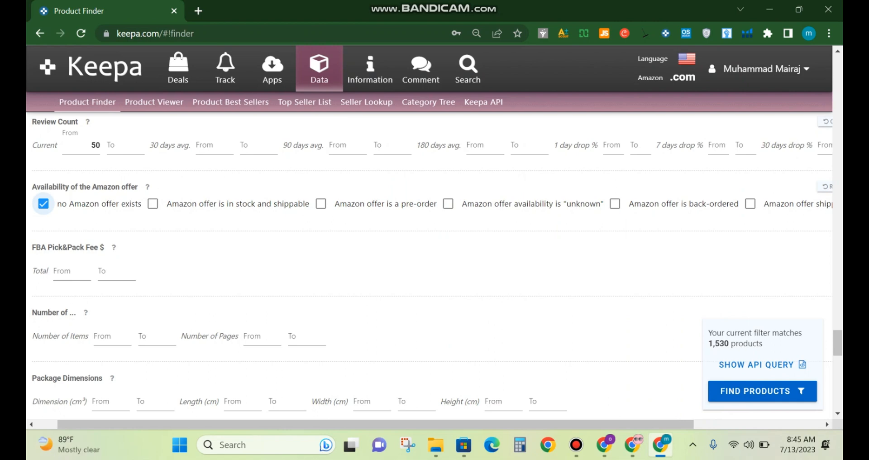
pyautogui.click(448, 203)
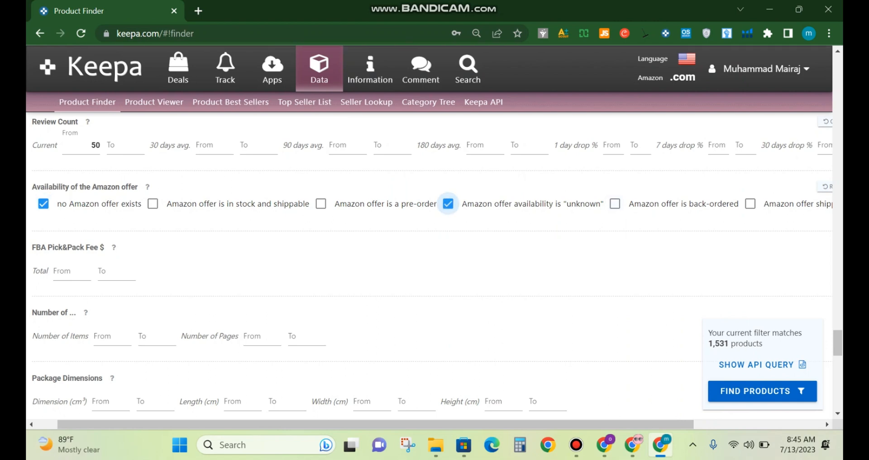
pyautogui.moveTo(376, 424); pyautogui.dragTo(355, 424)
pyautogui.click(673, 203)
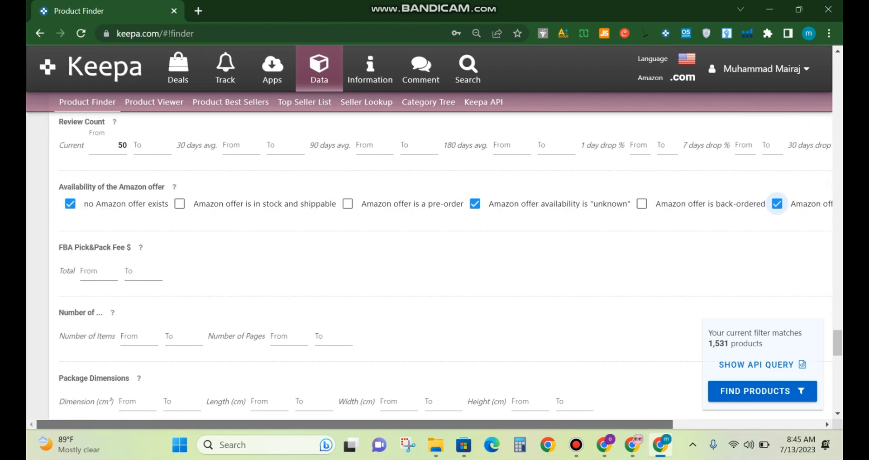
# Set the maximum item weight to 2500 g
pyautogui.scroll(-3, 135, 337)
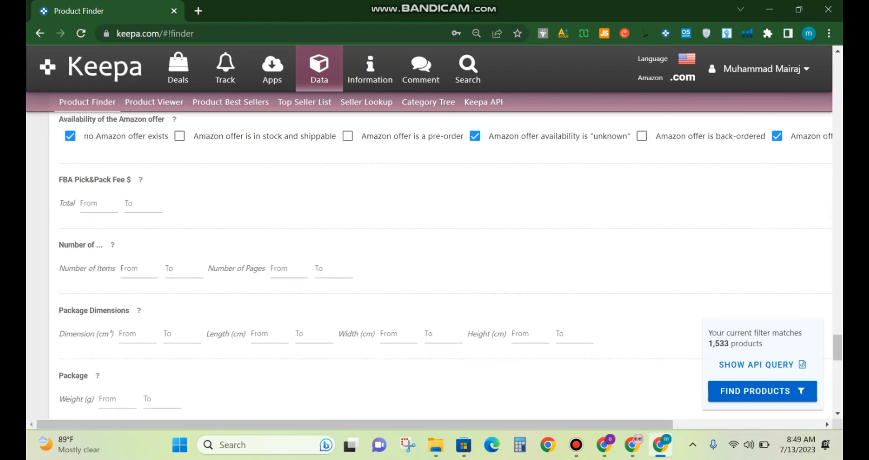
pyautogui.scroll(-6, 425, 267)
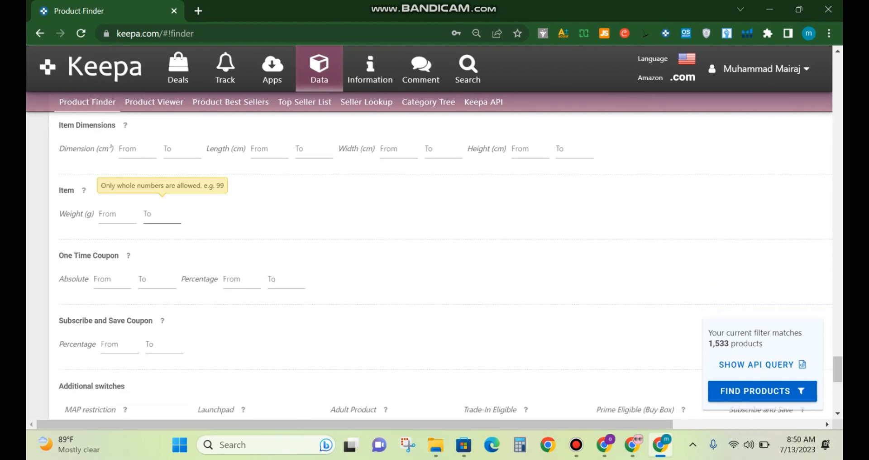
pyautogui.click(162, 215)
pyautogui.write('2500')
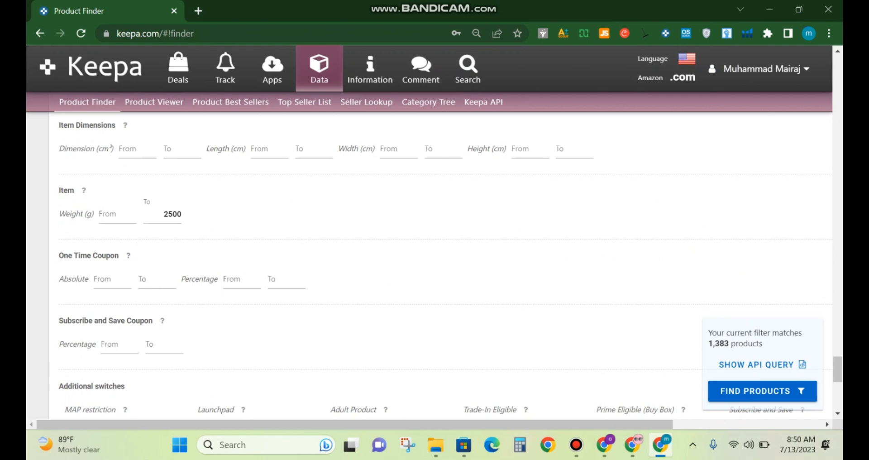
# Set the additional switches Adult Product and Trade-In Eligible to No
pyautogui.scroll(-5, 434, 262)
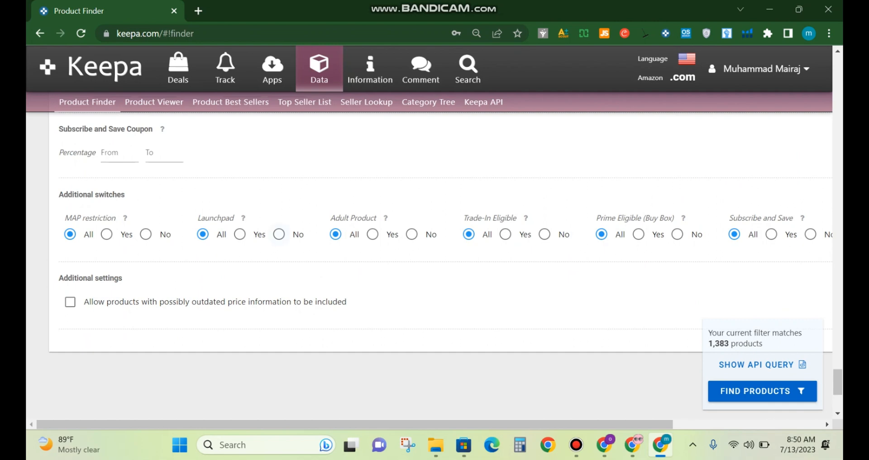
pyautogui.click(411, 234)
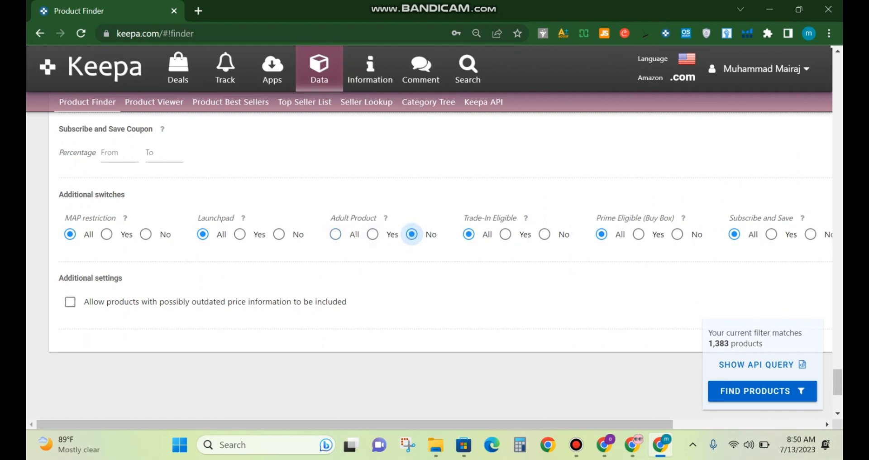
pyautogui.click(544, 234)
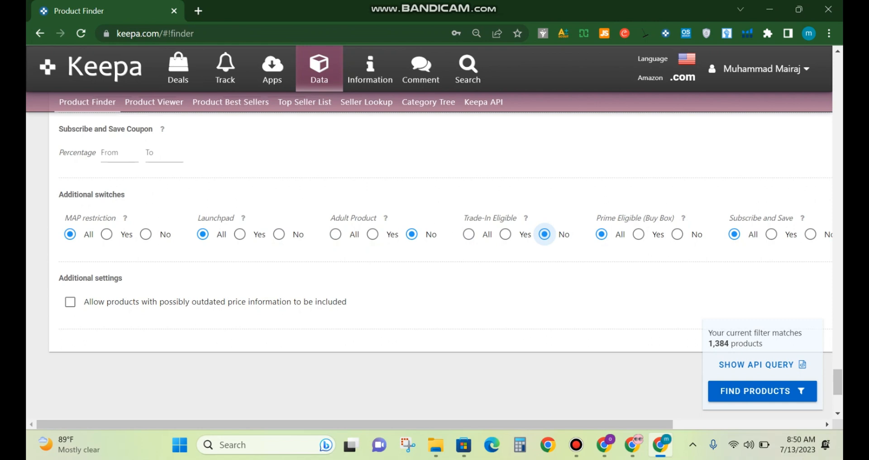
# Find the products matching the filters and set the results table to display 2000 rows
pyautogui.scroll(20, 446, 263)
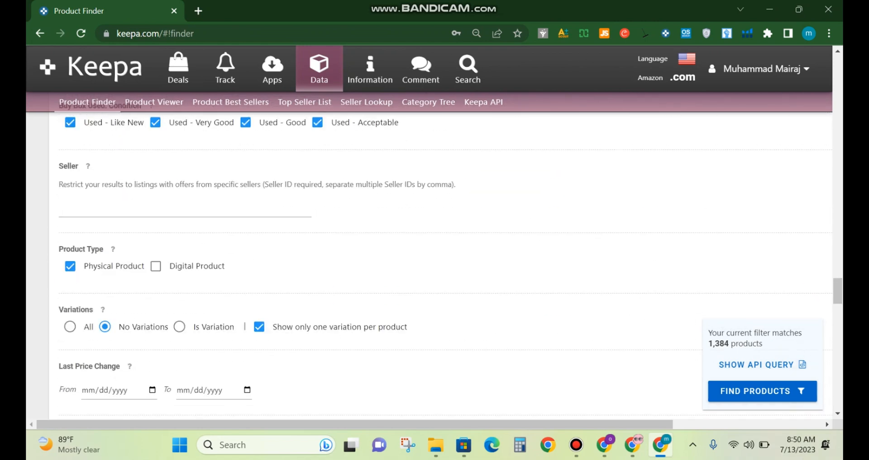
pyautogui.scroll(15, 446, 263)
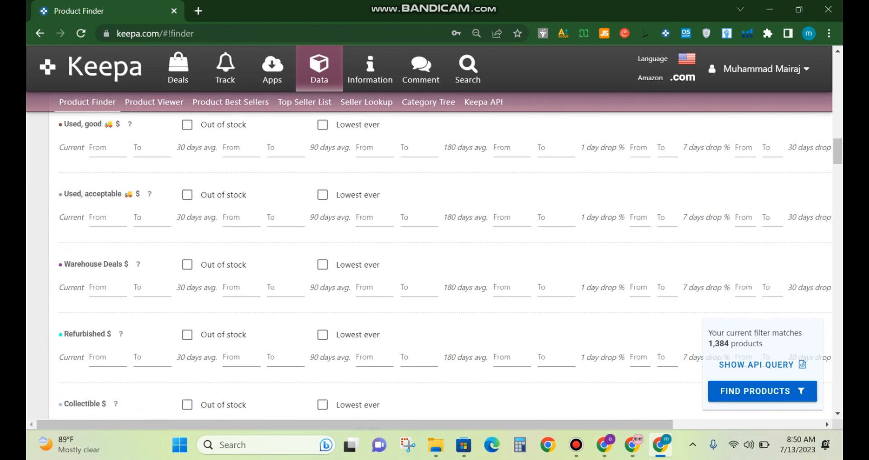
pyautogui.scroll(-8, 445, 262)
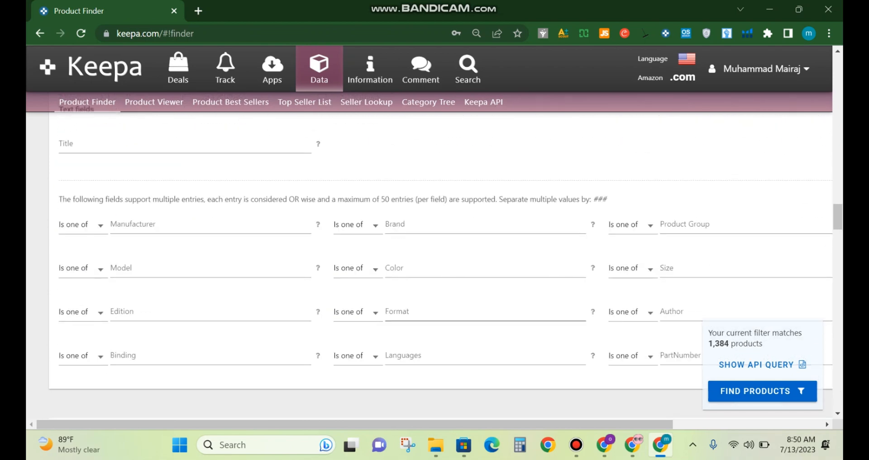
pyautogui.scroll(8, 446, 262)
pyautogui.scroll(5, 370, 53)
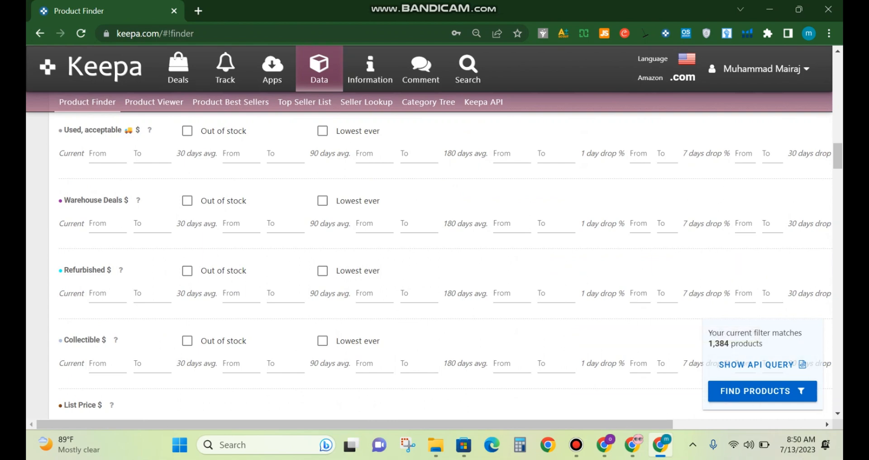
pyautogui.click(762, 391)
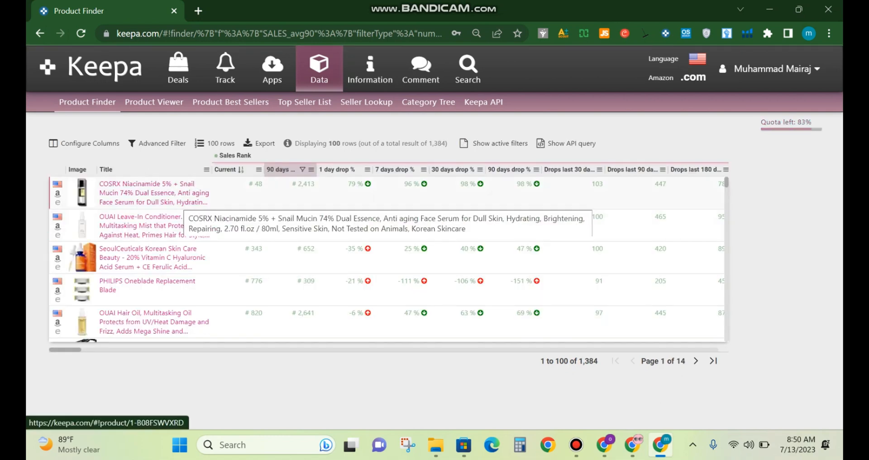
pyautogui.click(215, 143)
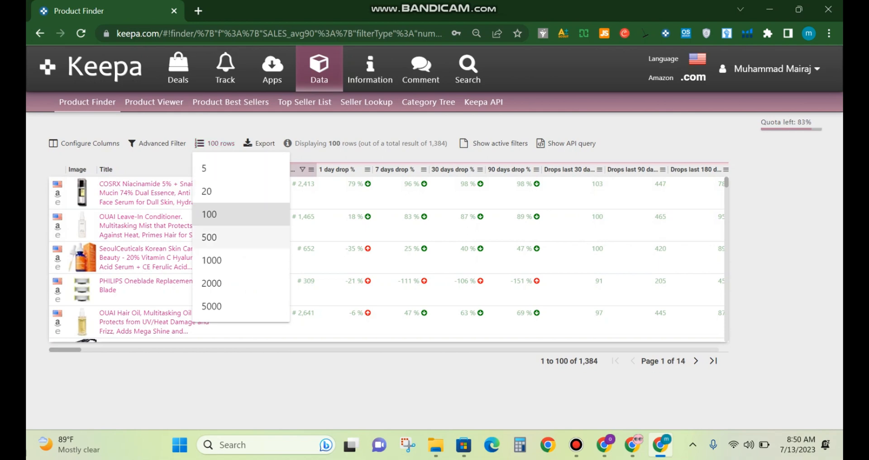
pyautogui.click(211, 283)
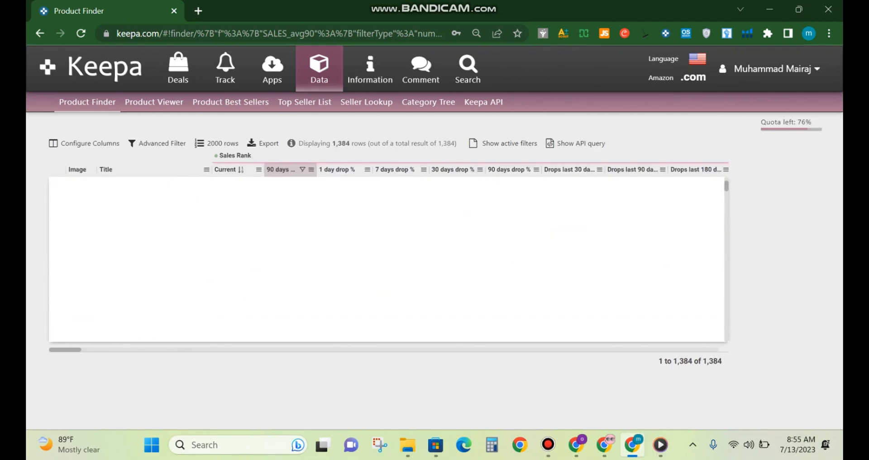
# Examine the product results list, comparing titles, current and 90-day sales ranks, and rank drops
pyautogui.scroll(-5, 387, 259)
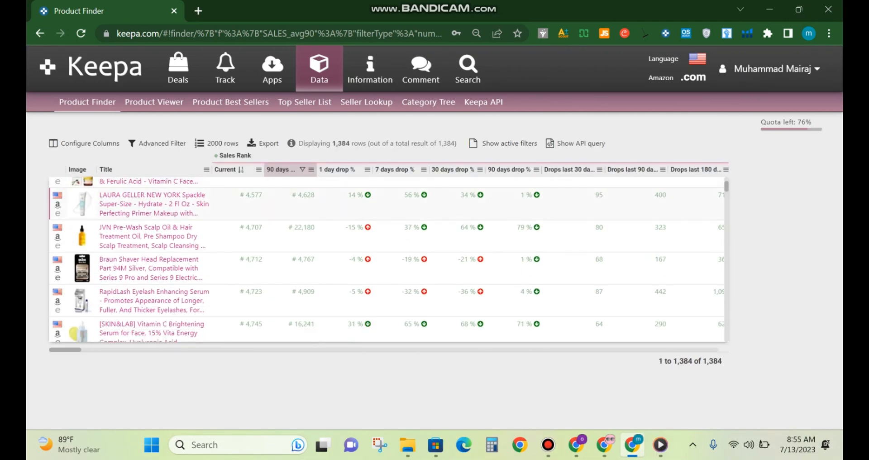
pyautogui.scroll(-1, 388, 260)
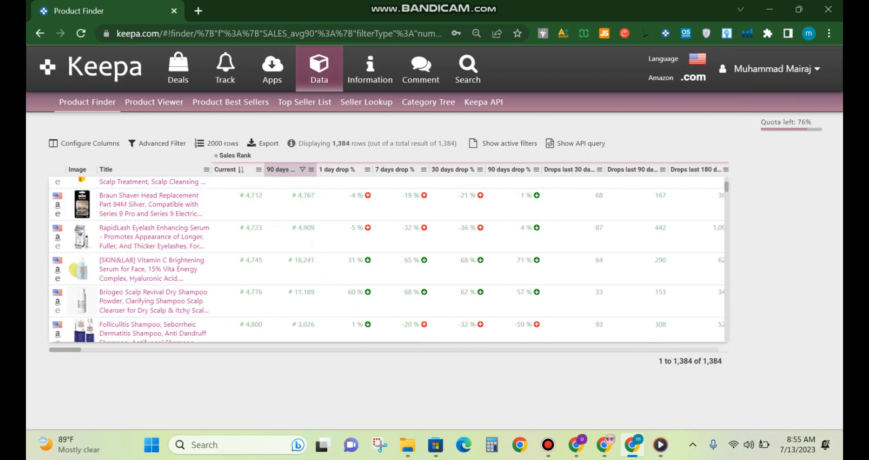
pyautogui.scroll(-4, 387, 258)
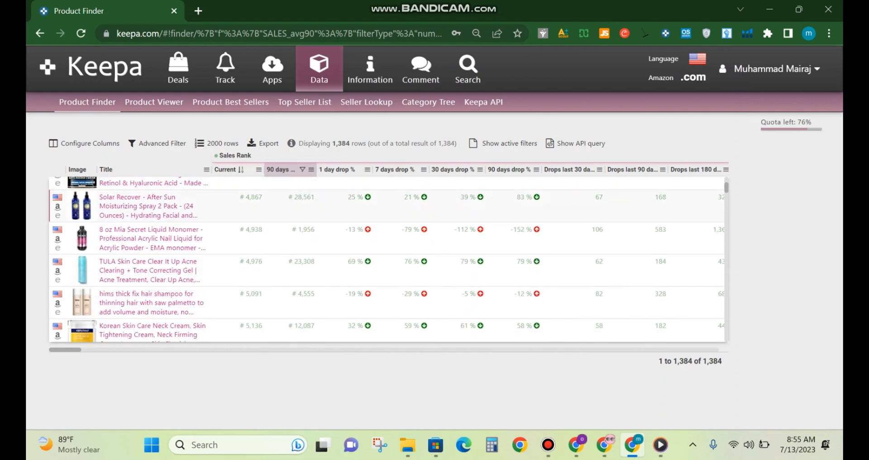
pyautogui.scroll(-5, 387, 259)
pyautogui.scroll(-5, 387, 259)
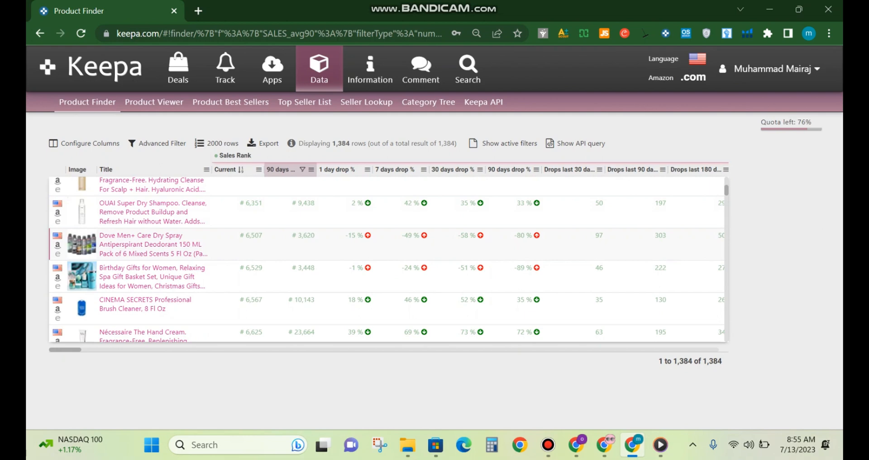
pyautogui.scroll(-5, 387, 244)
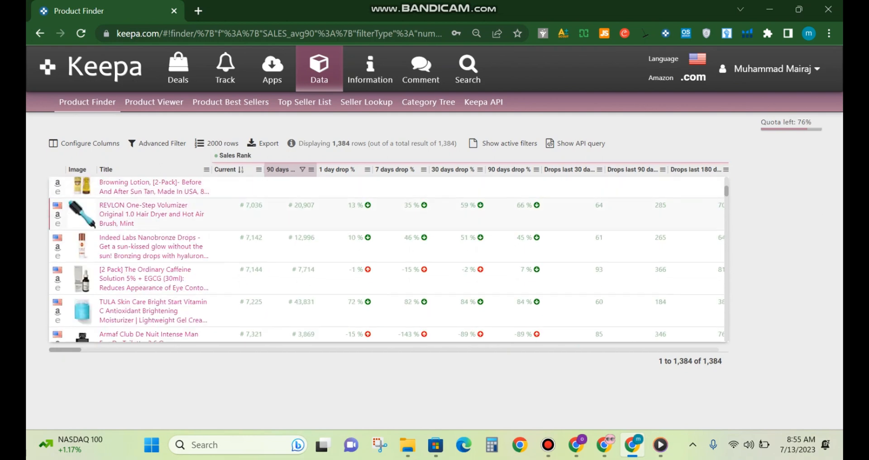
pyautogui.scroll(5, 387, 259)
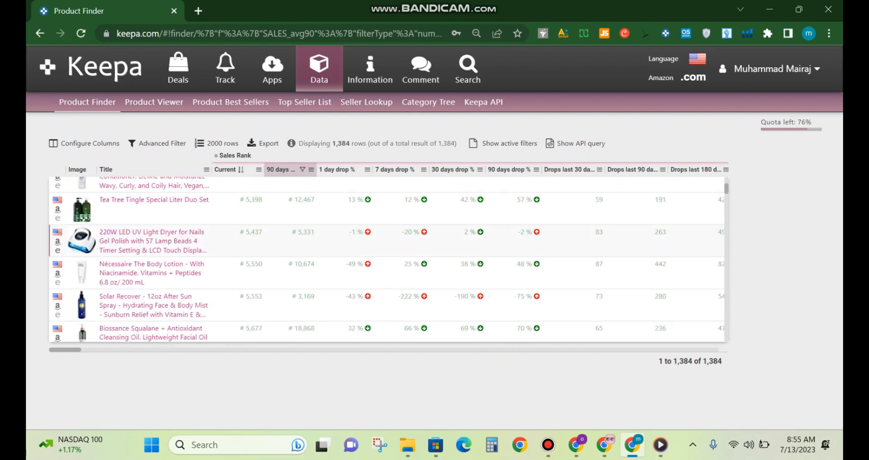
pyautogui.scroll(3, 387, 259)
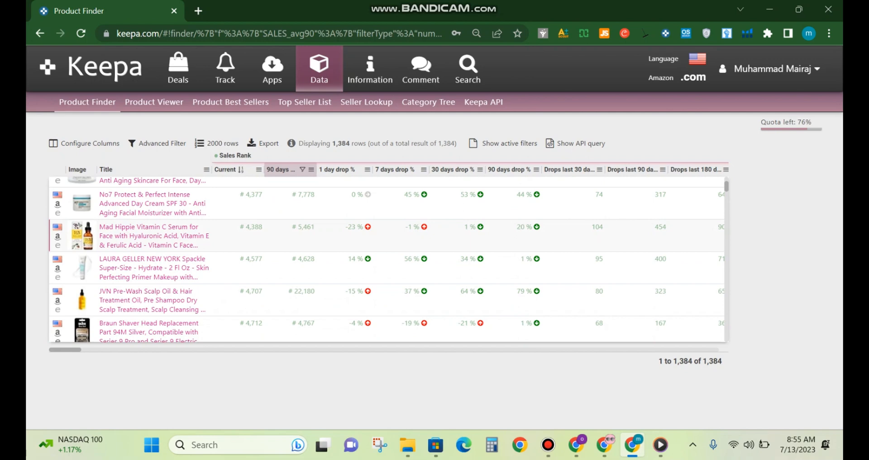
pyautogui.scroll(3, 387, 259)
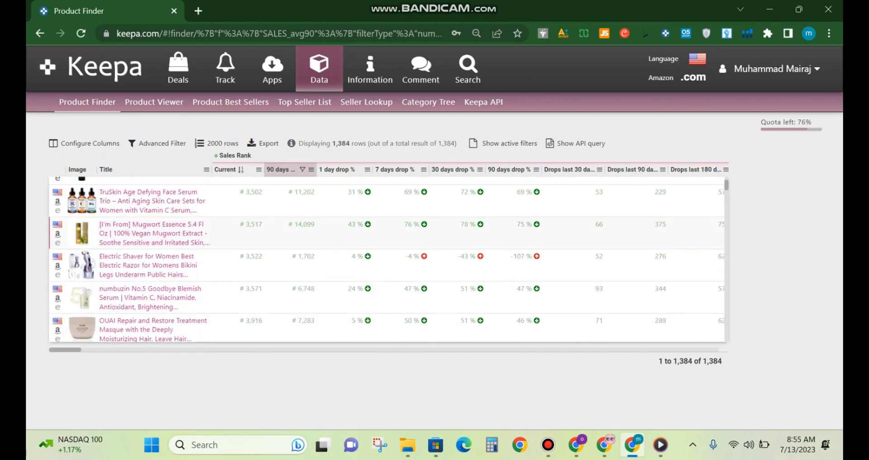
pyautogui.scroll(5, 387, 259)
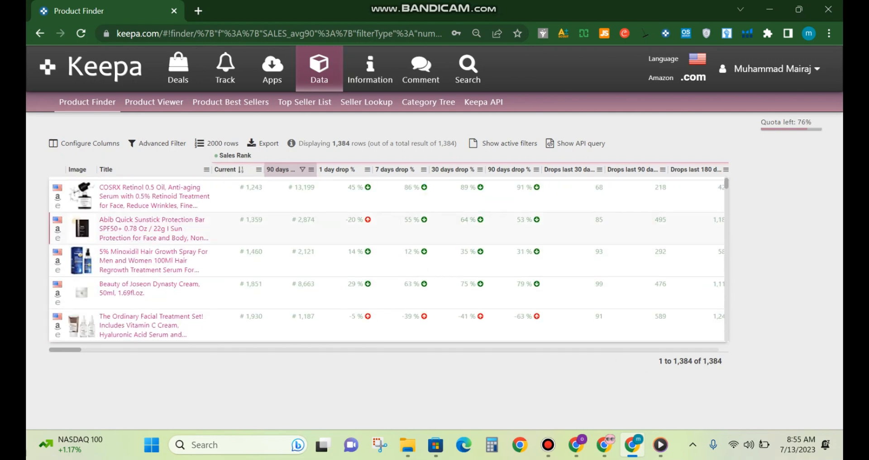
pyautogui.scroll(5, 387, 259)
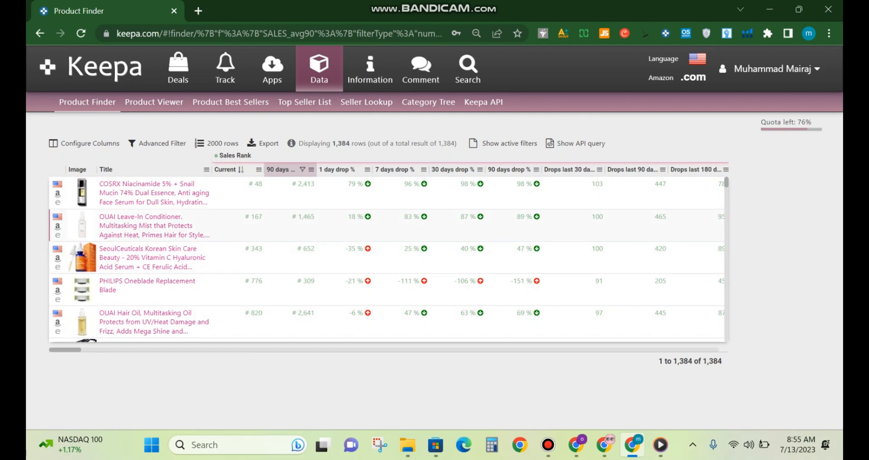
pyautogui.scroll(-3, 387, 257)
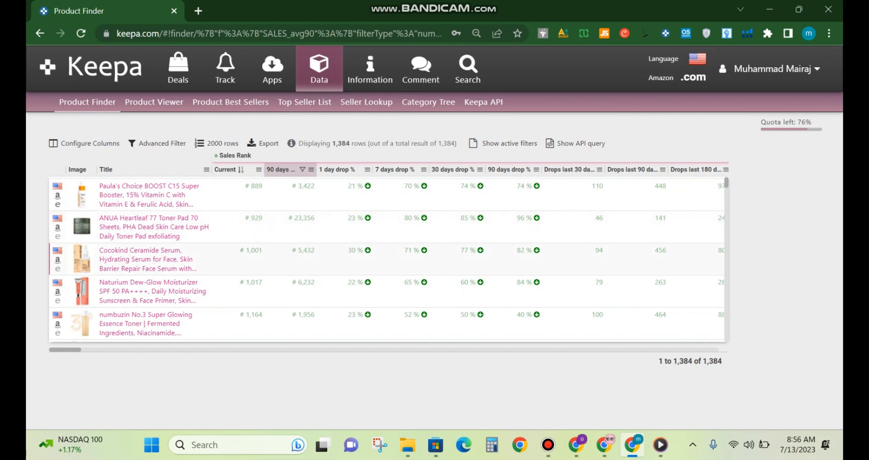
pyautogui.scroll(3, 387, 258)
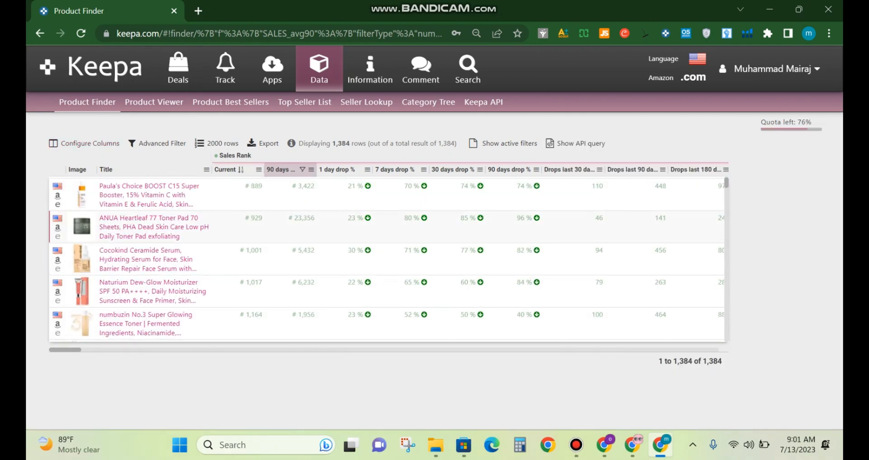
pyautogui.scroll(-10, 386, 258)
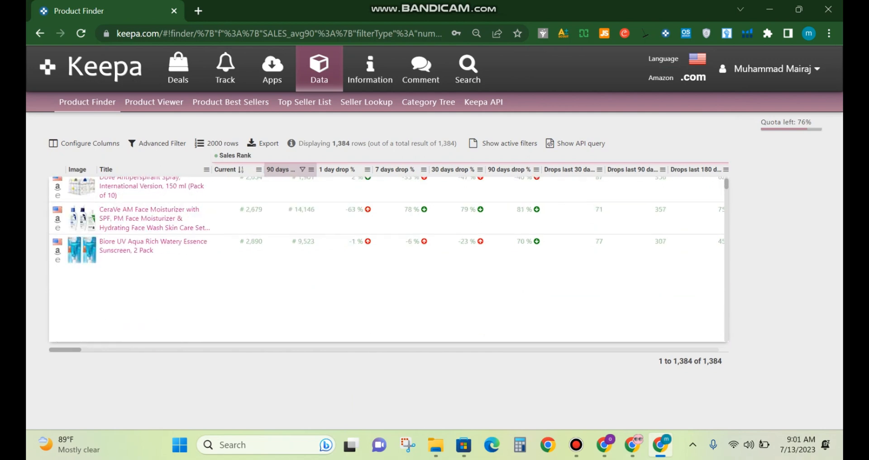